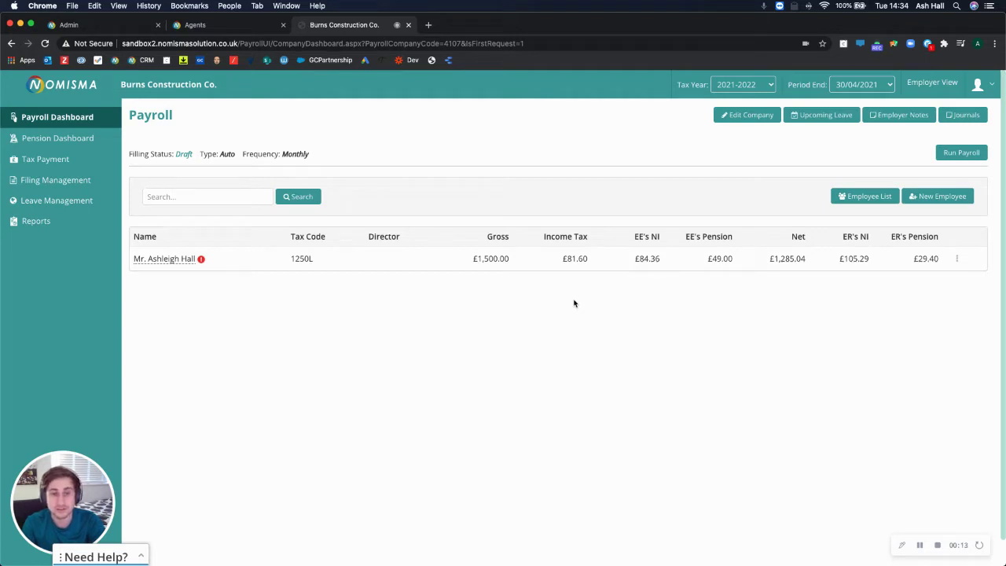
Open the common contractual terms in the company's general terms for editing.
left_click(737, 119)
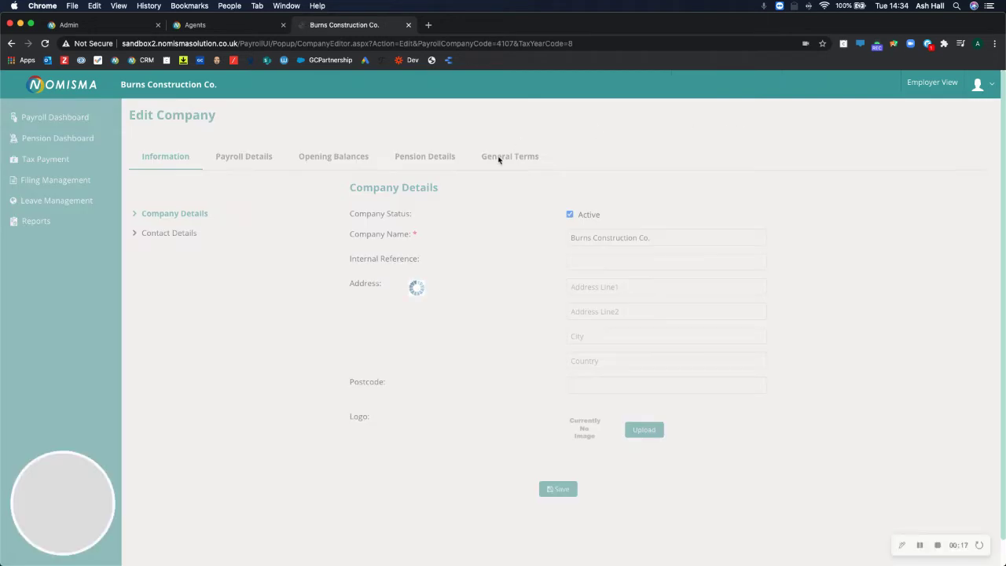
left_click(510, 155)
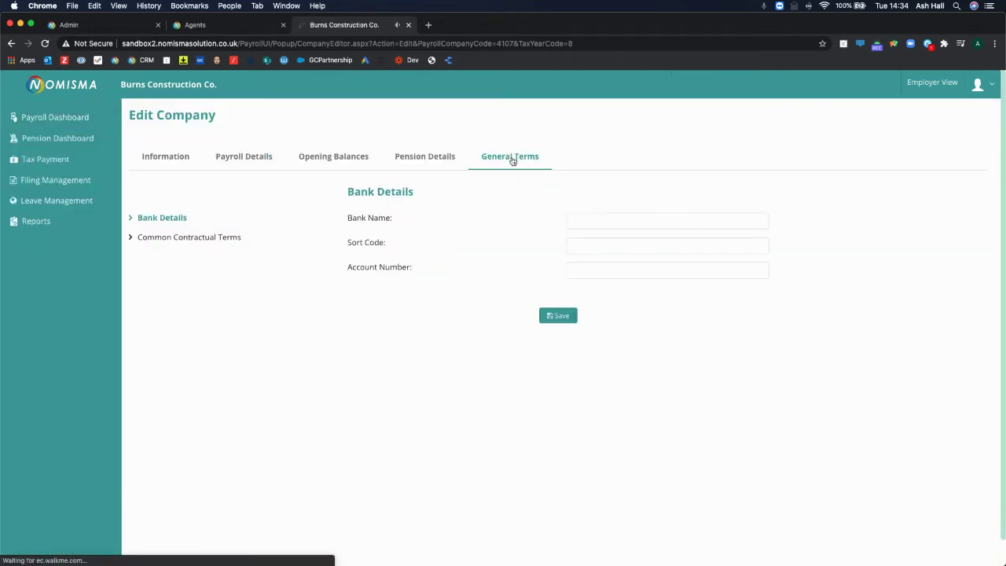
left_click(163, 238)
scroll(393, 276, "down", 1)
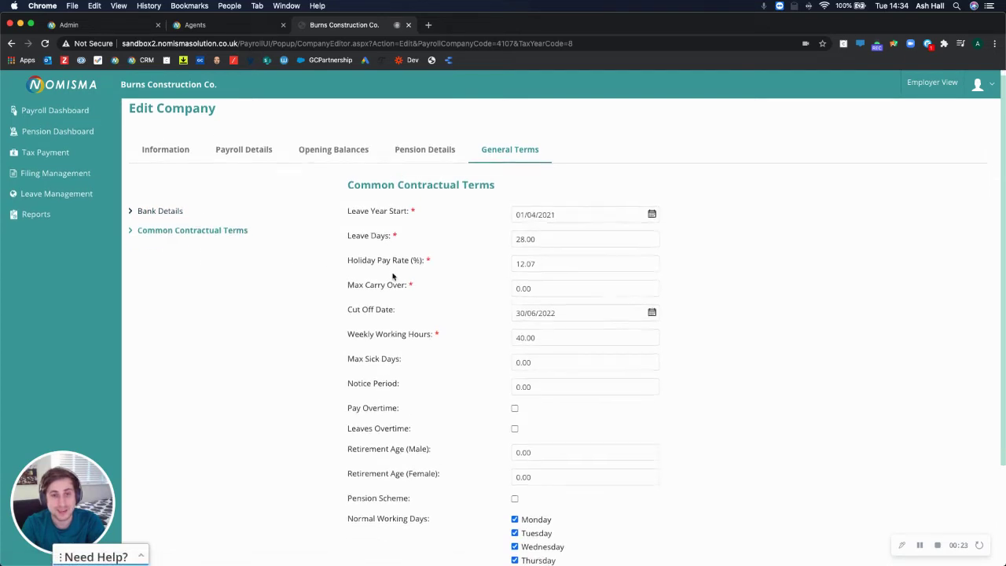
scroll(393, 276, "down", 1)
Examine the company's leave year start, leave days and holiday pay rate settings.
left_click_drag(352, 195, 422, 196)
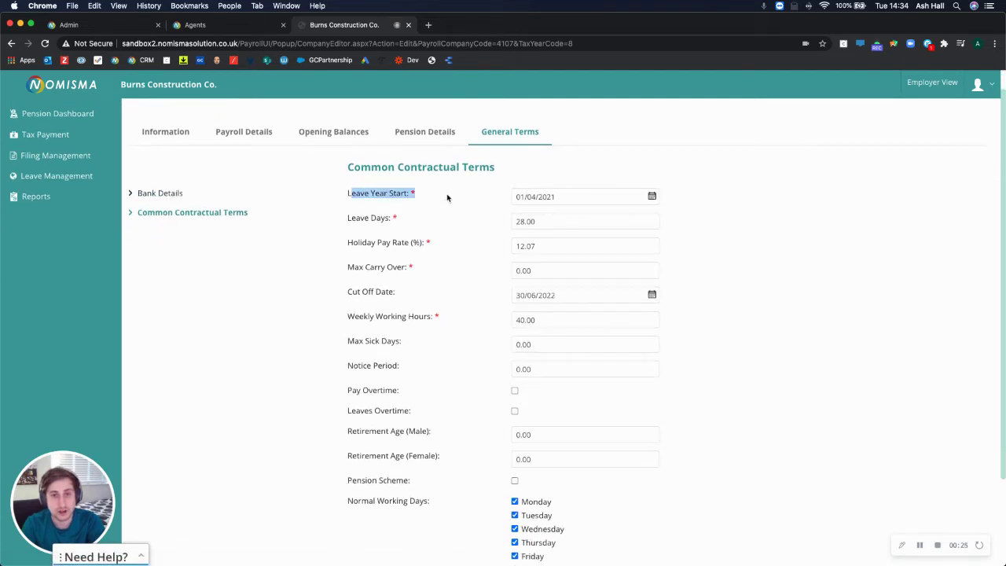
left_click_drag(354, 221, 418, 226)
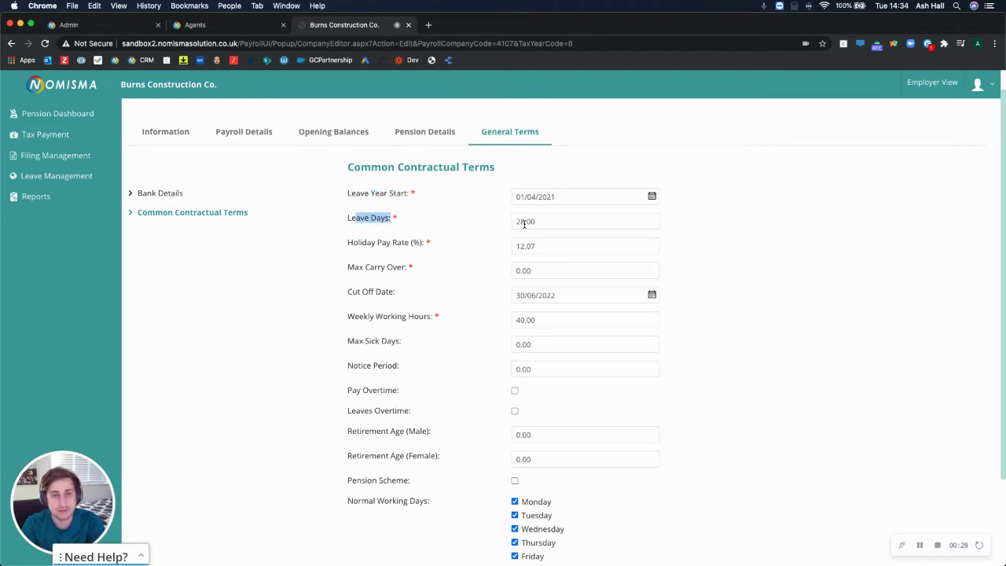
scroll(511, 226, "down", 2)
left_click_drag(344, 163, 480, 167)
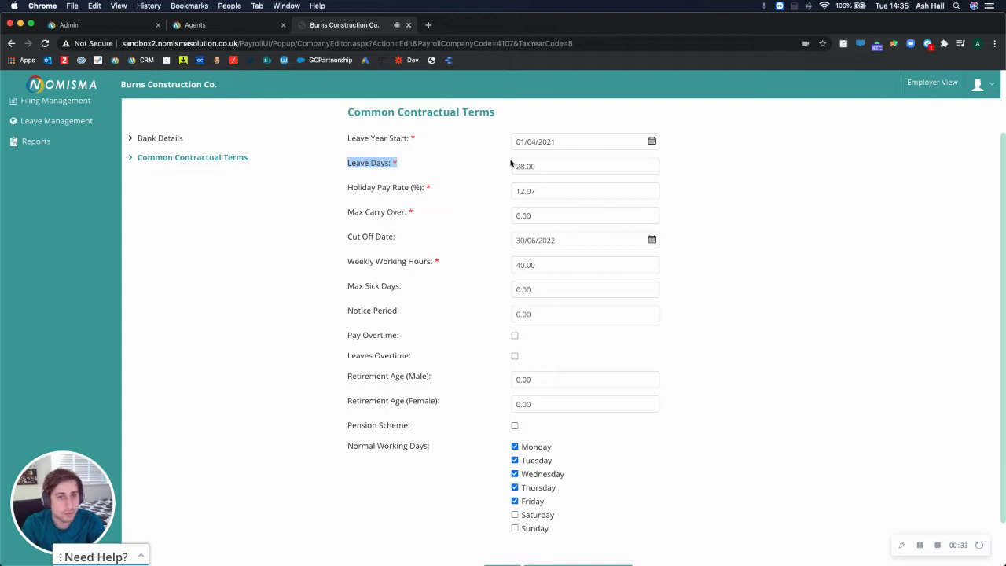
left_click(411, 191)
left_click_drag(352, 189, 421, 191)
left_click(455, 192)
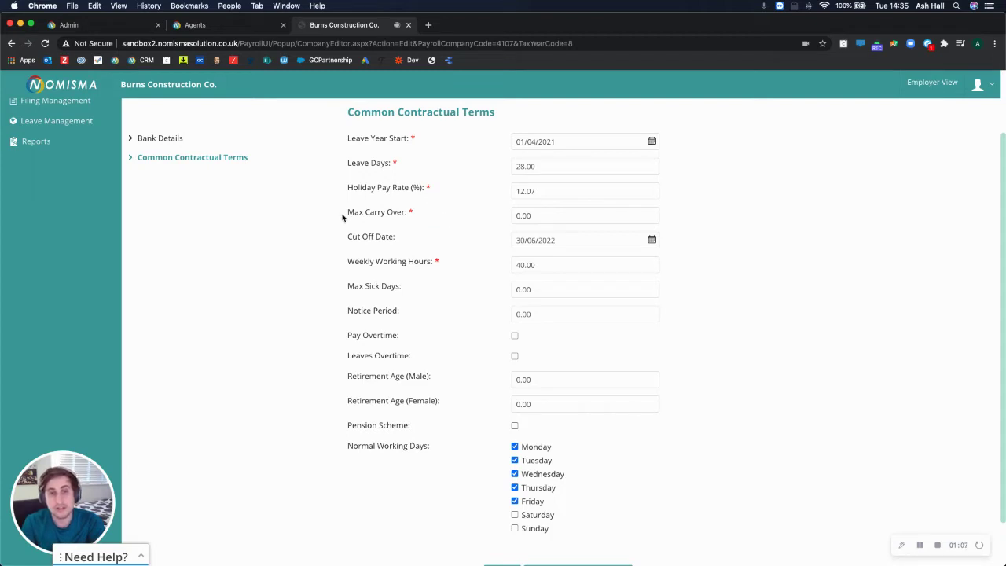
Set the company's maximum leave carry over to 5 and save the common contractual terms.
left_click_drag(347, 217, 442, 224)
left_click(545, 213)
type("5")
left_click(381, 224)
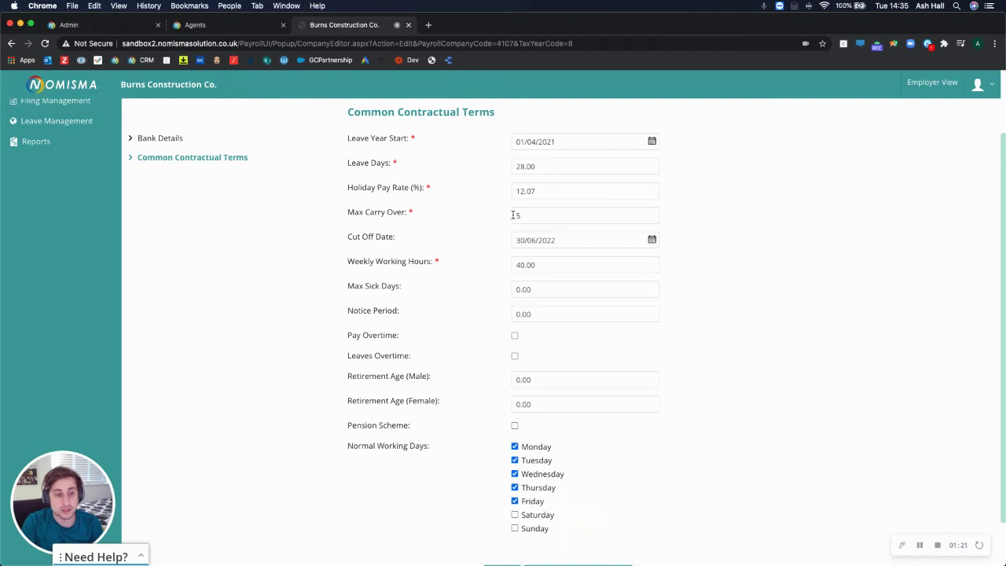
scroll(460, 259, "down", 1)
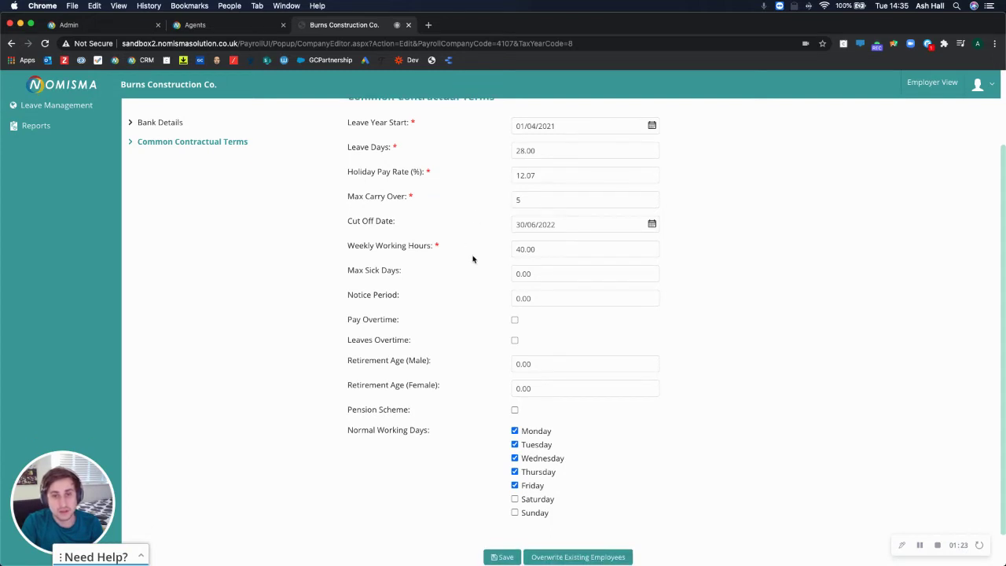
scroll(453, 246, "down", 2)
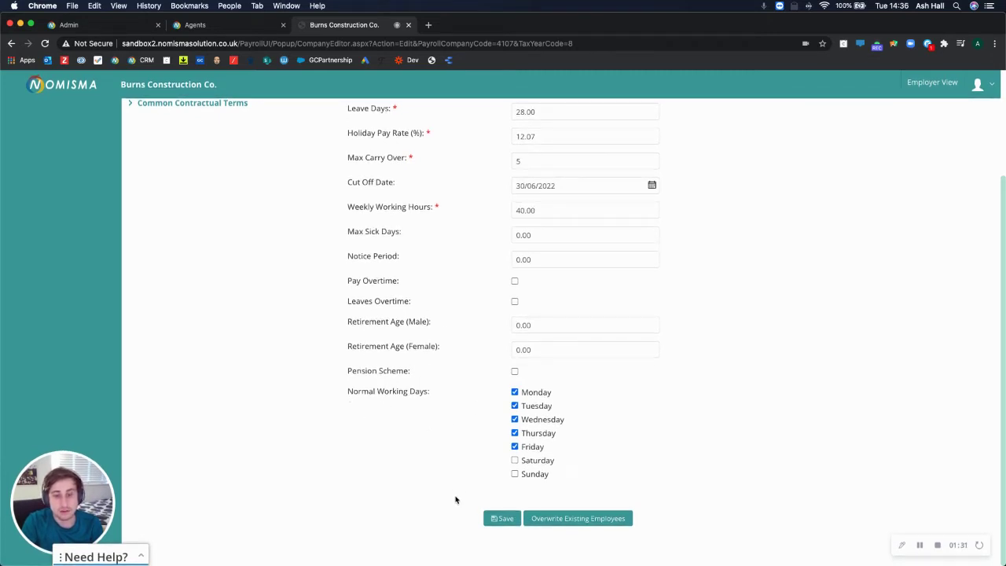
left_click(501, 518)
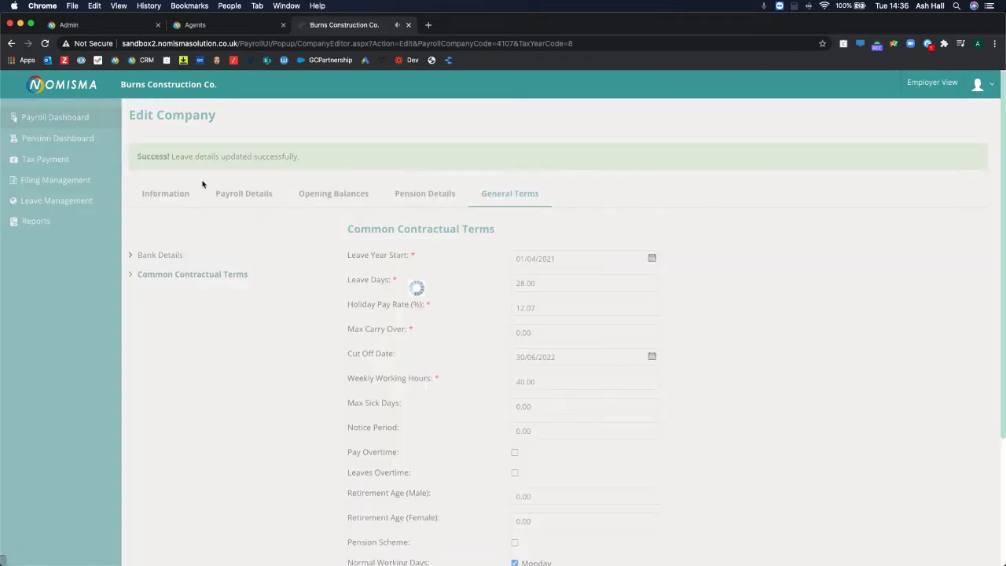
Open the employee's employment terms from the payroll dashboard and reset them to the company standard.
left_click(64, 122)
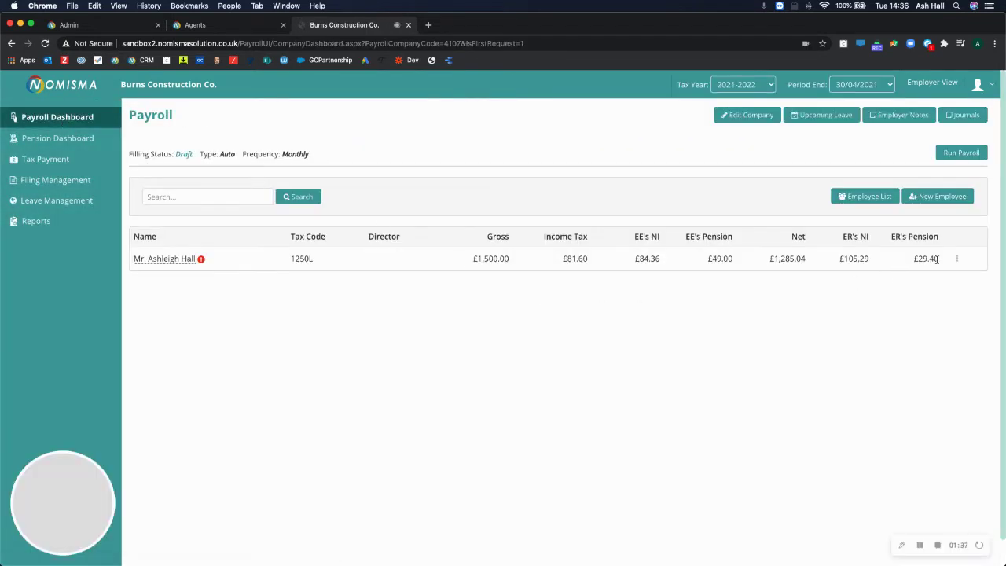
left_click(952, 260)
left_click(898, 276)
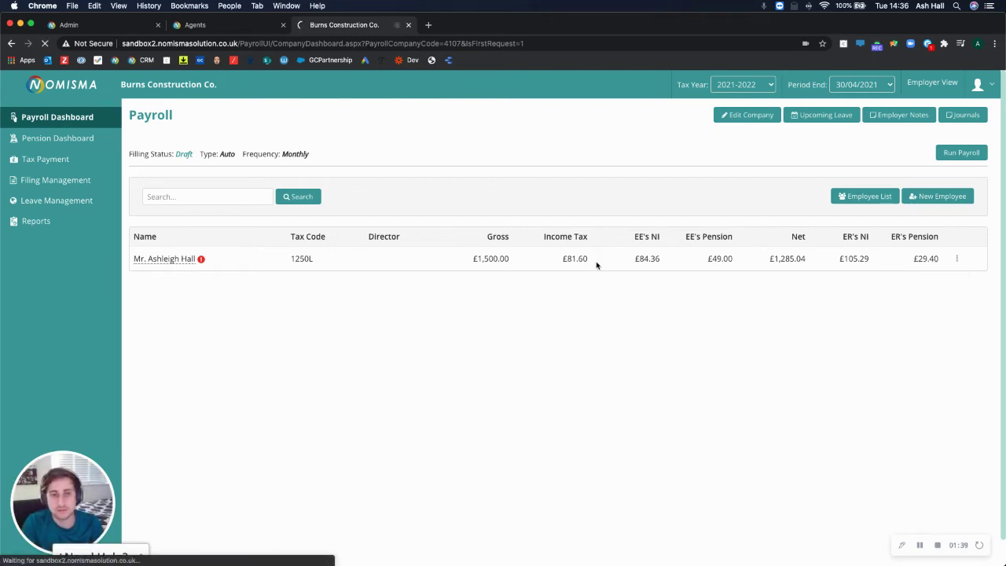
left_click(350, 157)
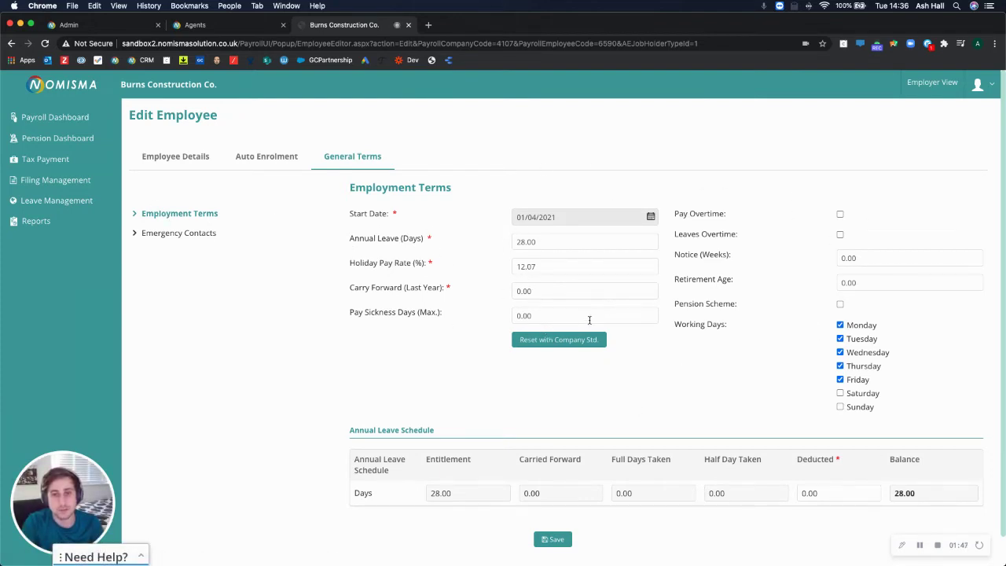
left_click(559, 340)
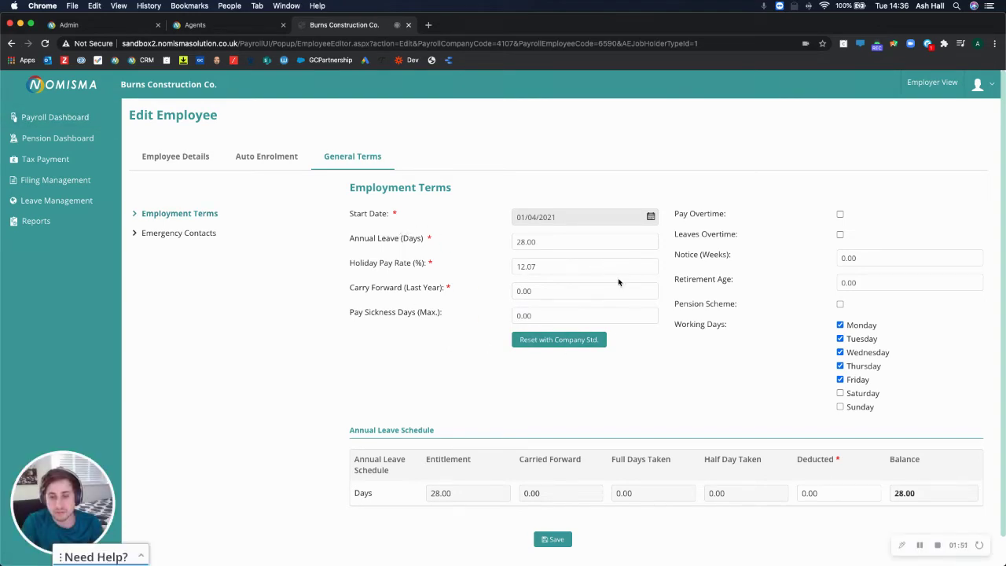
Check the entitlement in the employee's annual leave schedule and save the employment terms.
scroll(613, 273, "down", 1)
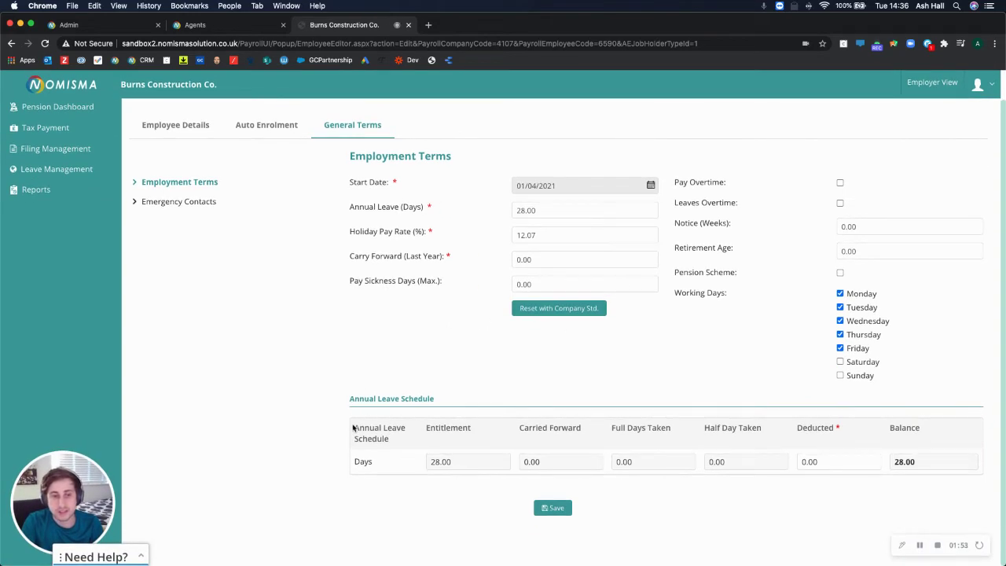
double_click(443, 465)
left_click(440, 465)
left_click_drag(450, 466, 429, 464)
left_click(525, 482)
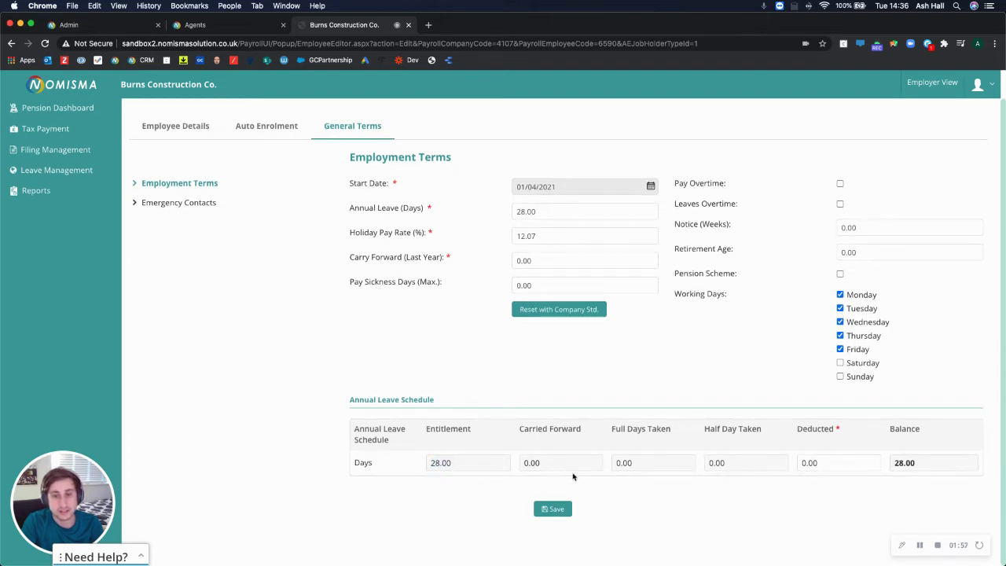
left_click(545, 510)
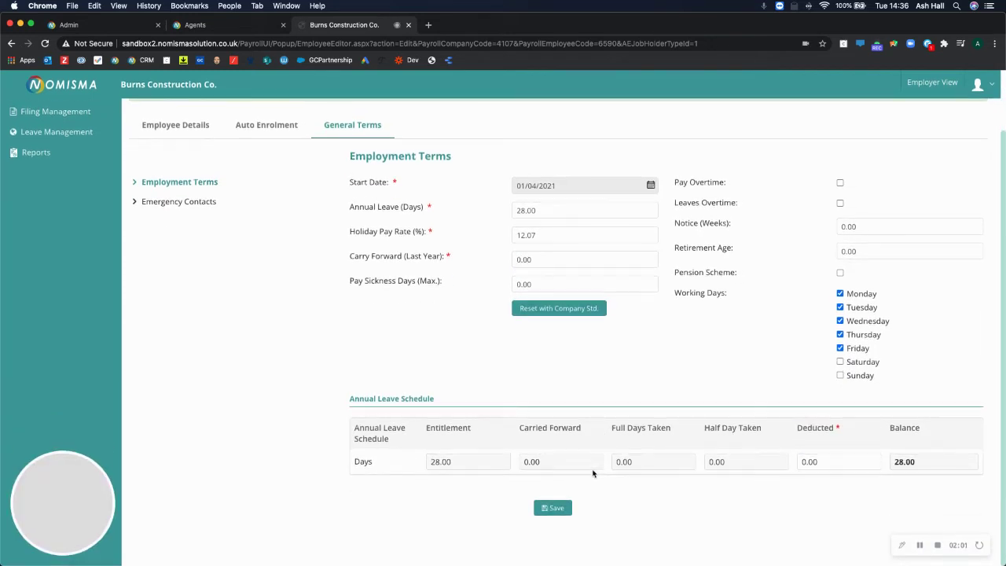
scroll(594, 472, "up", 2)
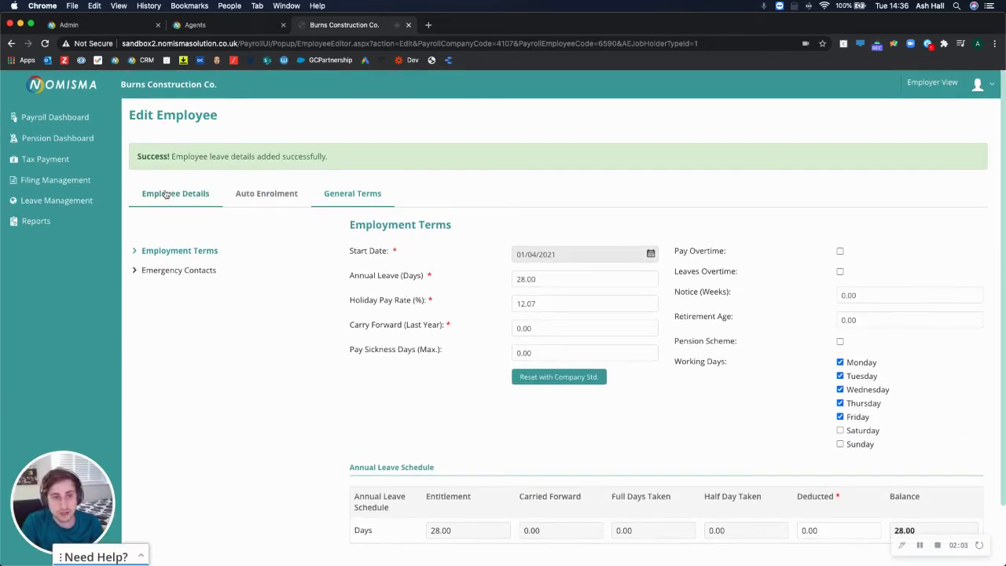
Start a new leave record for the employee from the payroll dashboard and set its leave type to Holiday.
left_click(53, 118)
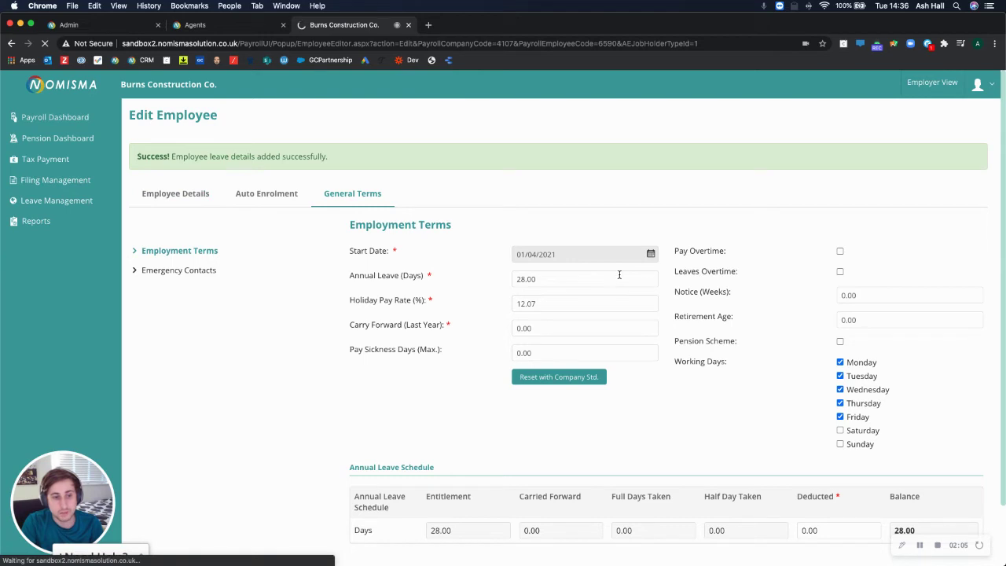
left_click(954, 260)
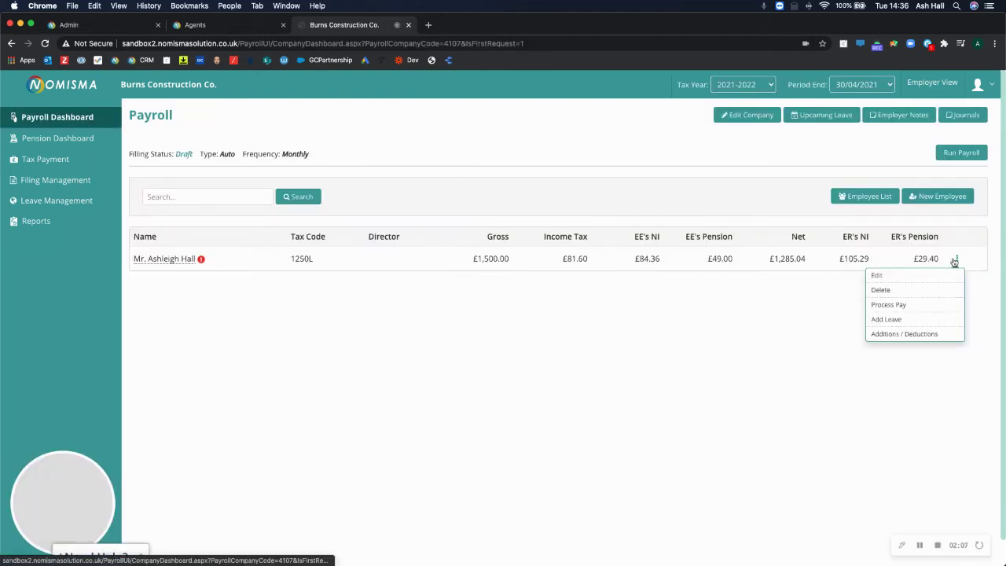
left_click(892, 320)
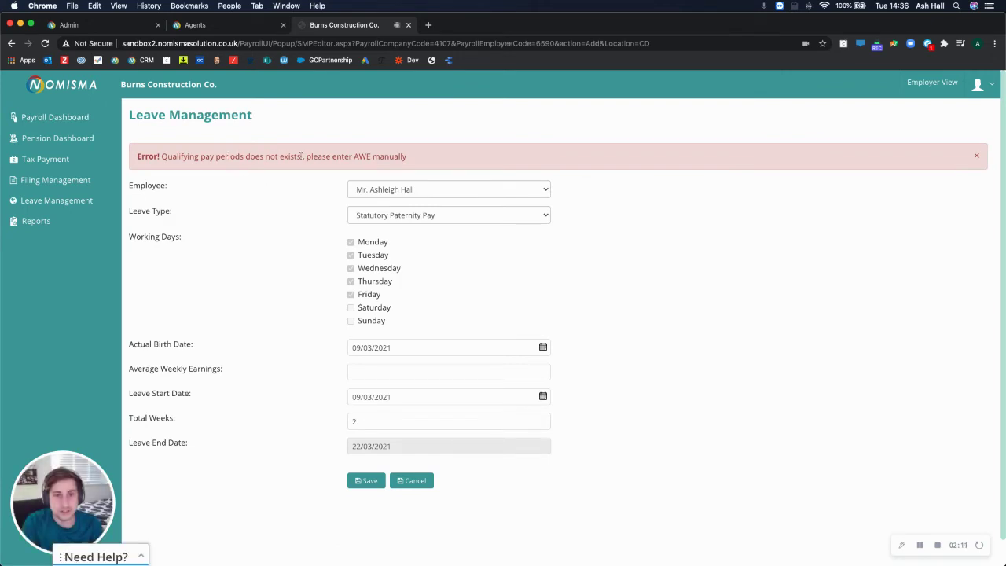
left_click_drag(145, 158, 380, 165)
left_click(234, 195)
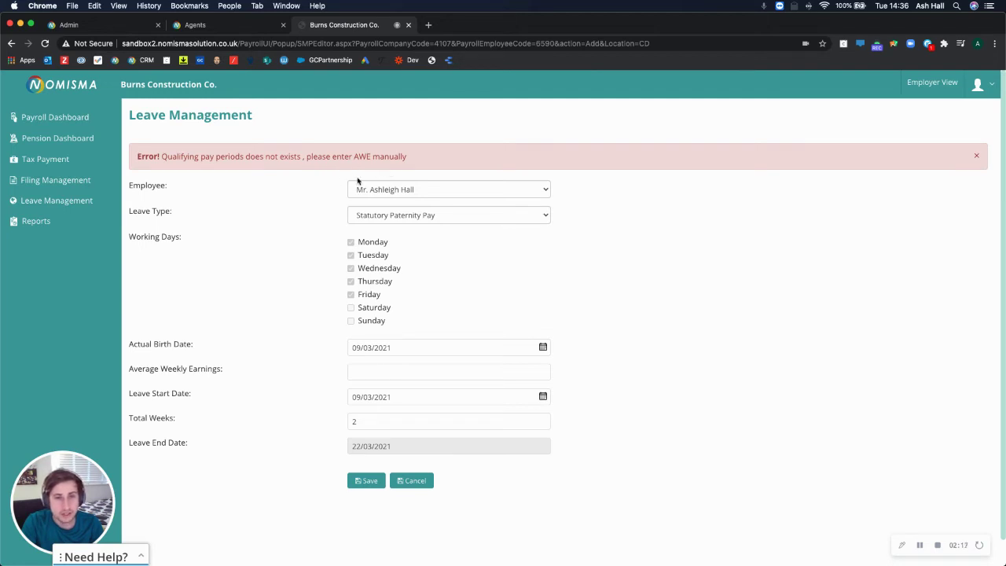
scroll(314, 207, "down", 2)
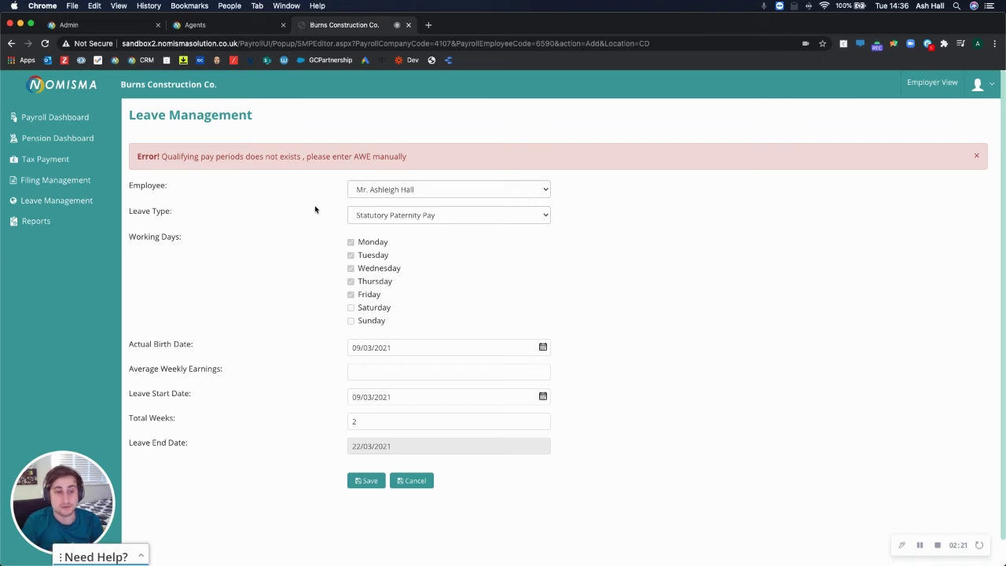
left_click(374, 217)
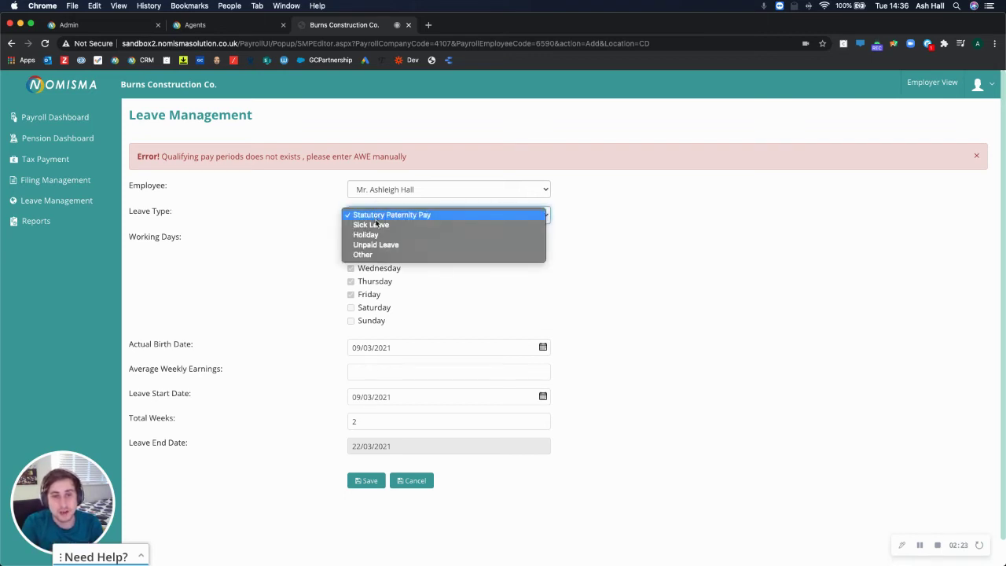
left_click(377, 235)
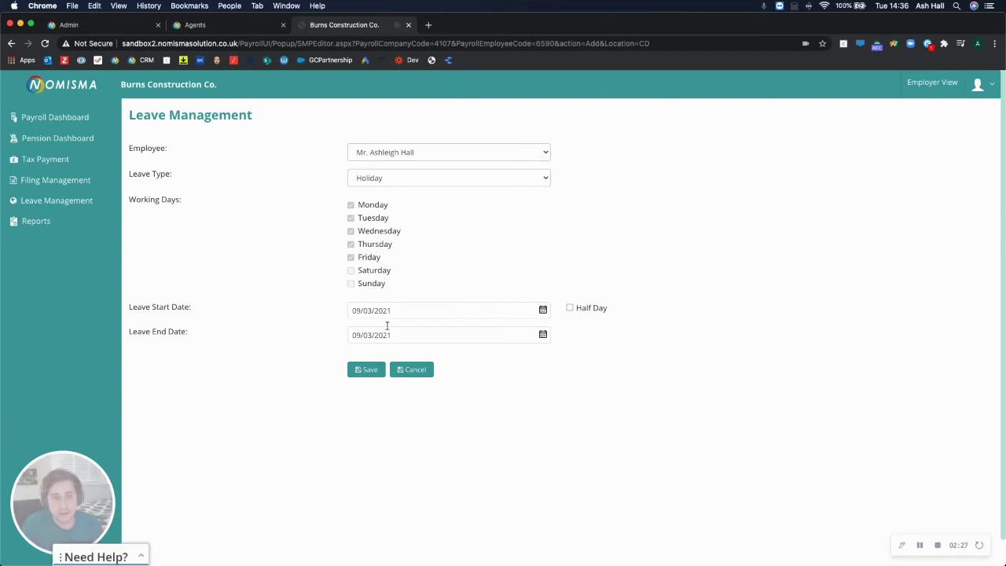
Set the holiday's leave start date to 05/04/2021.
left_click_drag(404, 315, 353, 315)
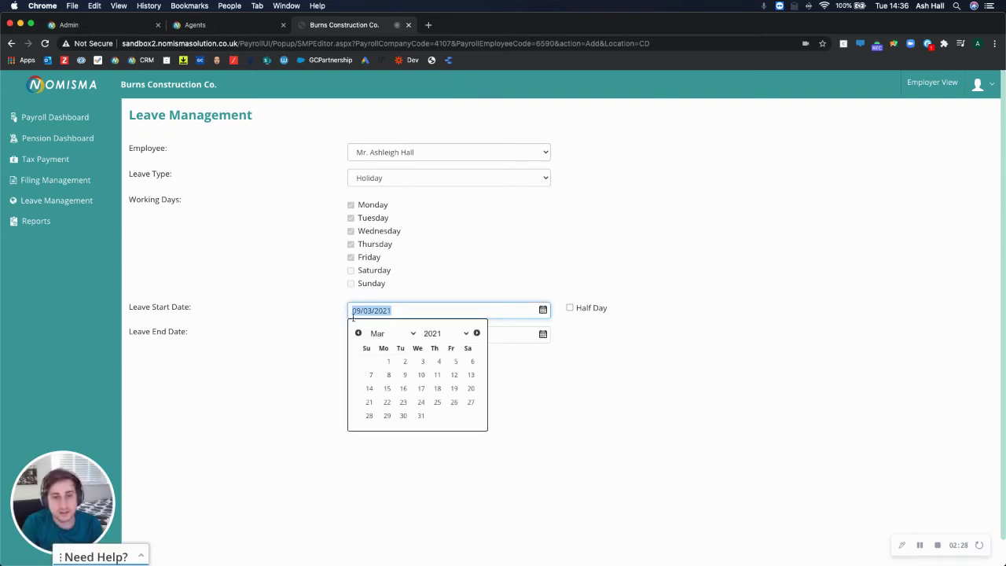
left_click(413, 333)
left_click(407, 345)
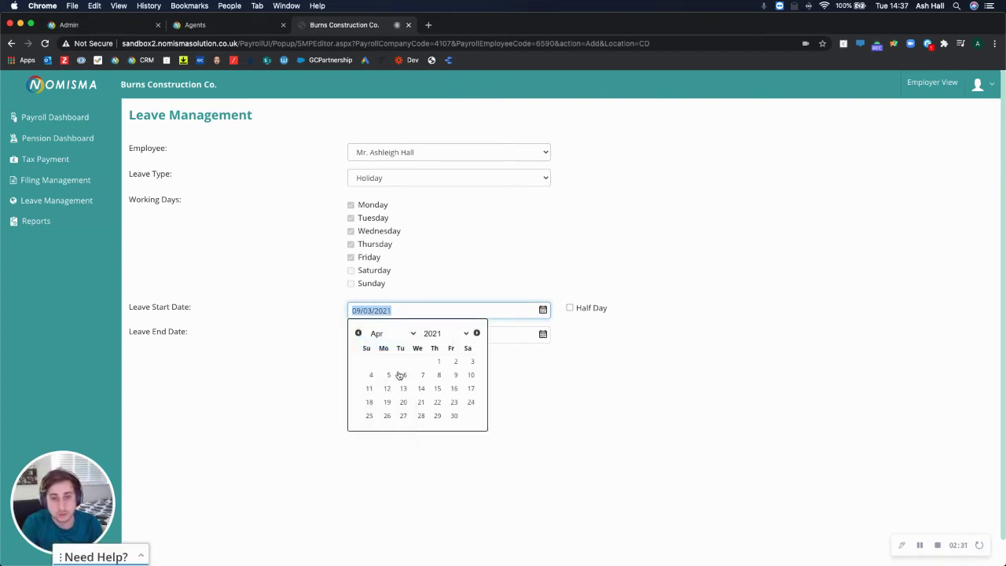
left_click(388, 375)
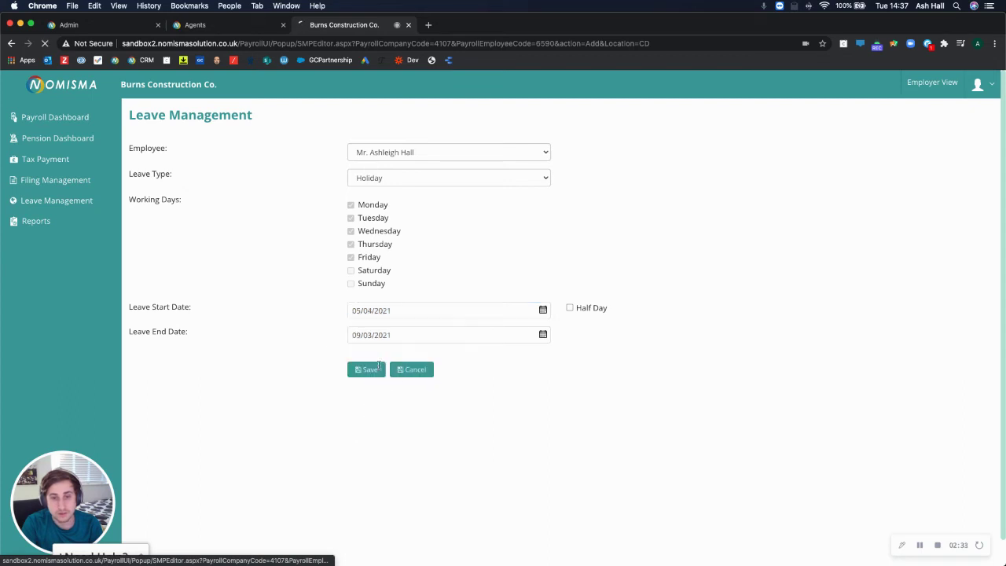
Set the holiday's leave end date to 09/04/2021 and save the leave record.
left_click(359, 336)
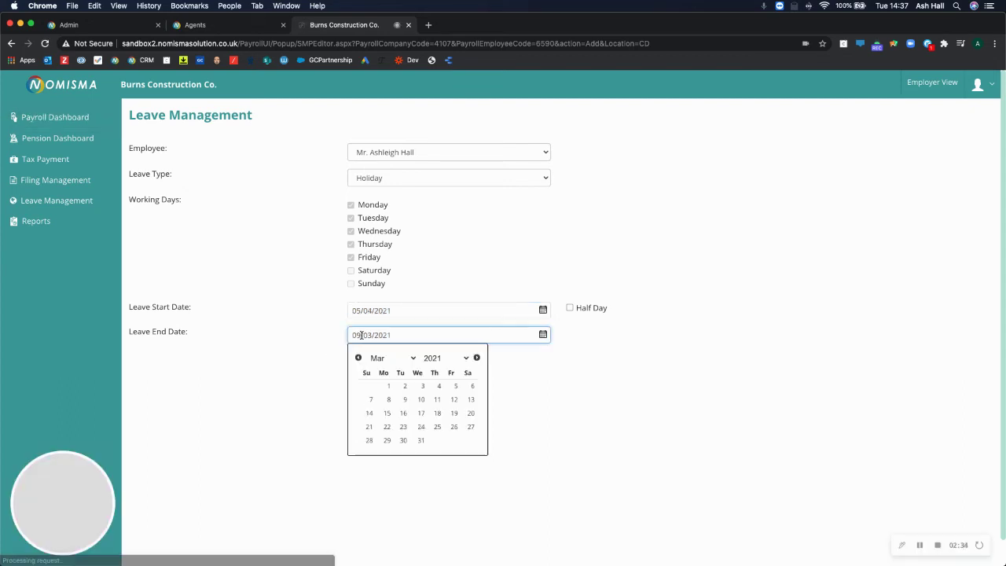
left_click(410, 358)
left_click(390, 368)
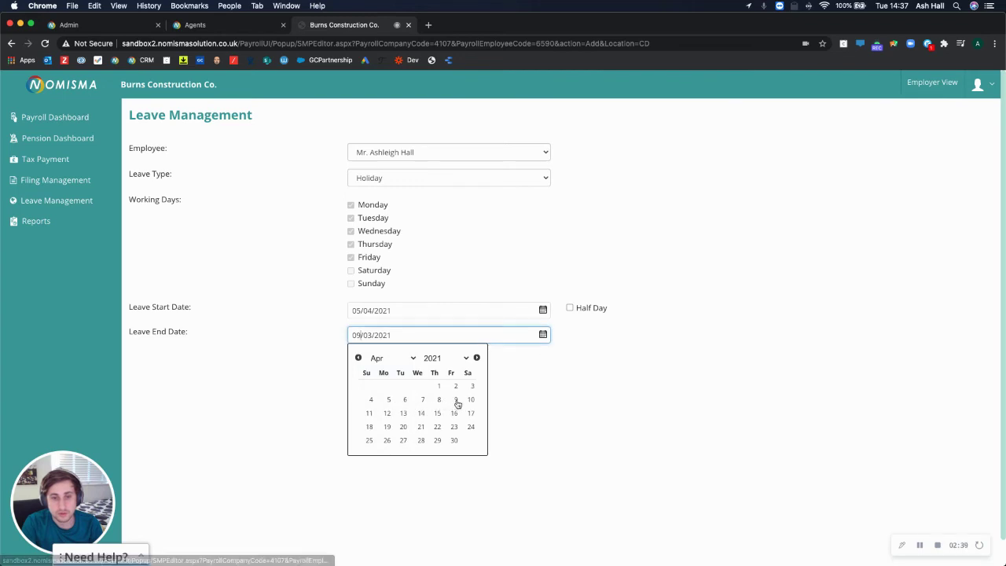
left_click(456, 401)
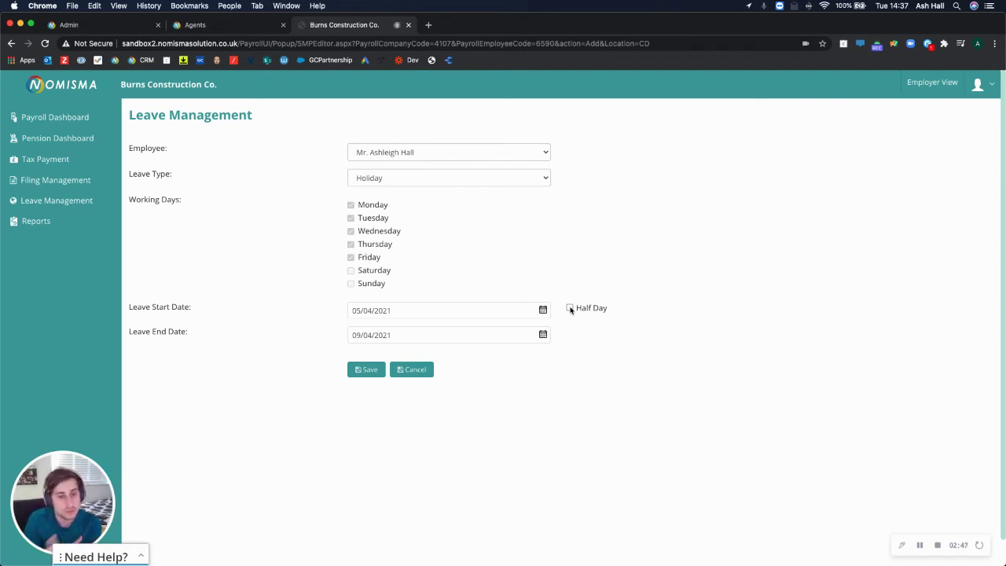
left_click(367, 369)
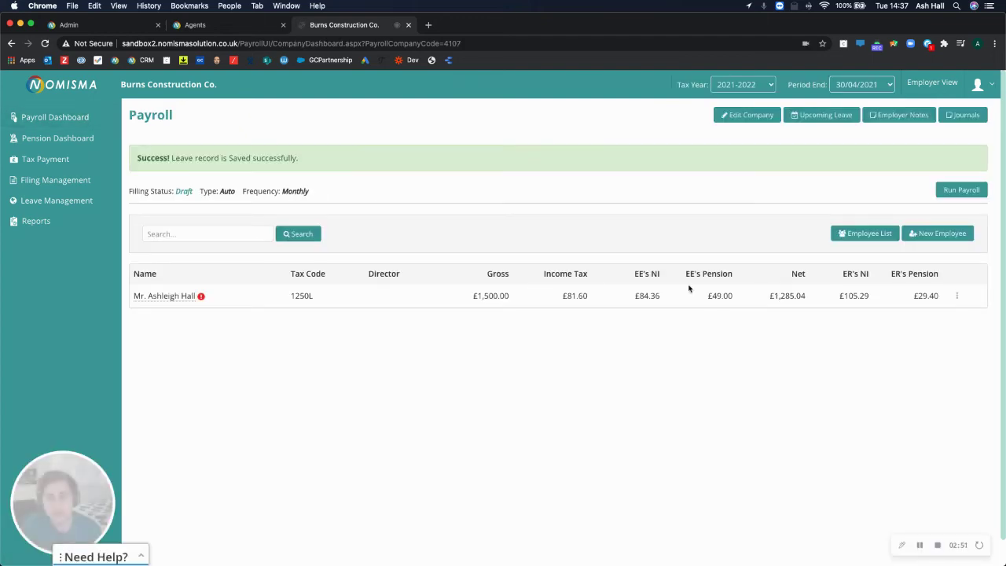
Reopen the employee's employment terms and check the full days taken and balance in the annual leave schedule.
left_click(957, 296)
left_click(918, 314)
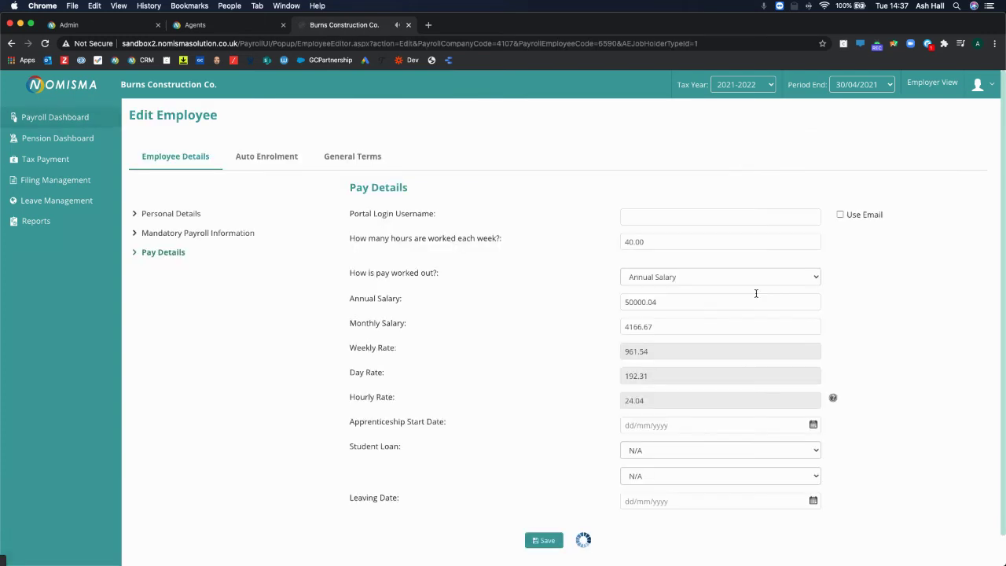
left_click(359, 156)
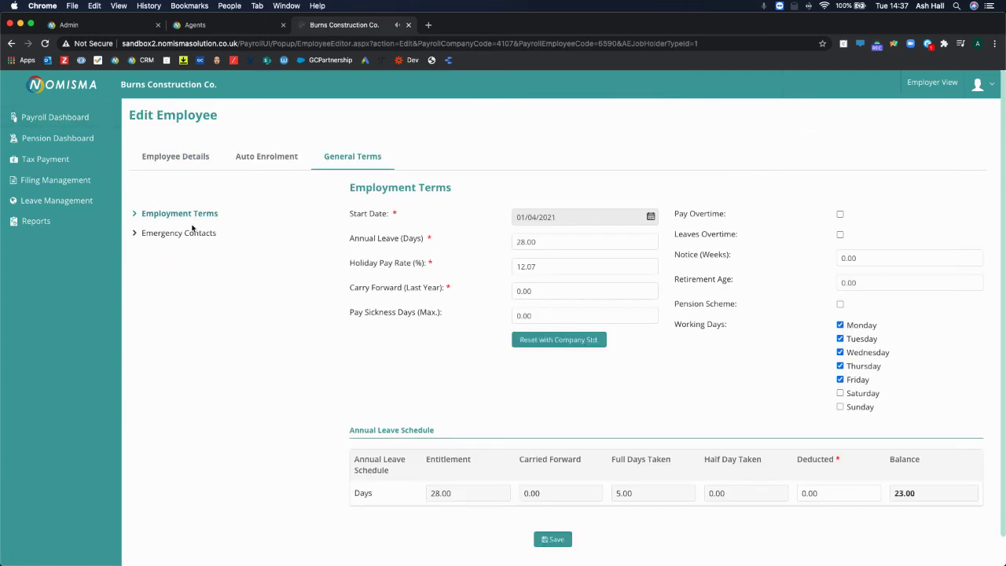
scroll(759, 453, "down", 1)
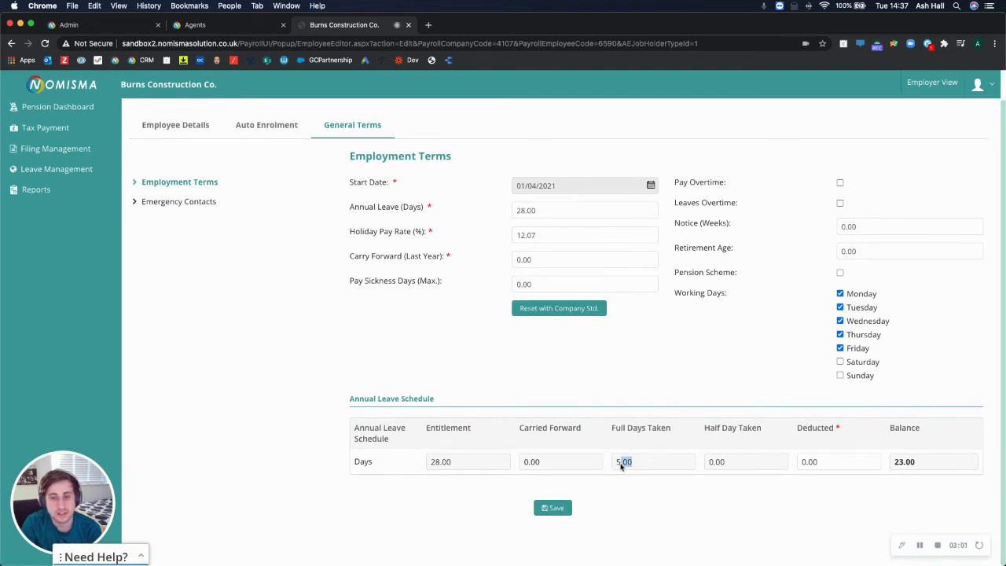
left_click_drag(914, 462, 897, 464)
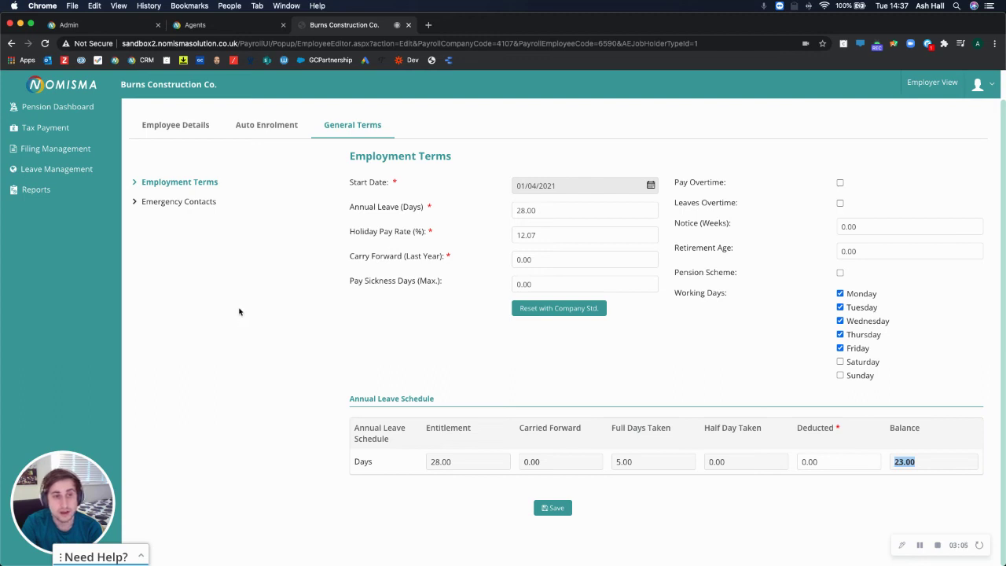
Open the company's leave management list and look at the options for adding and managing leave records.
scroll(238, 314, "up", 1)
left_click(75, 206)
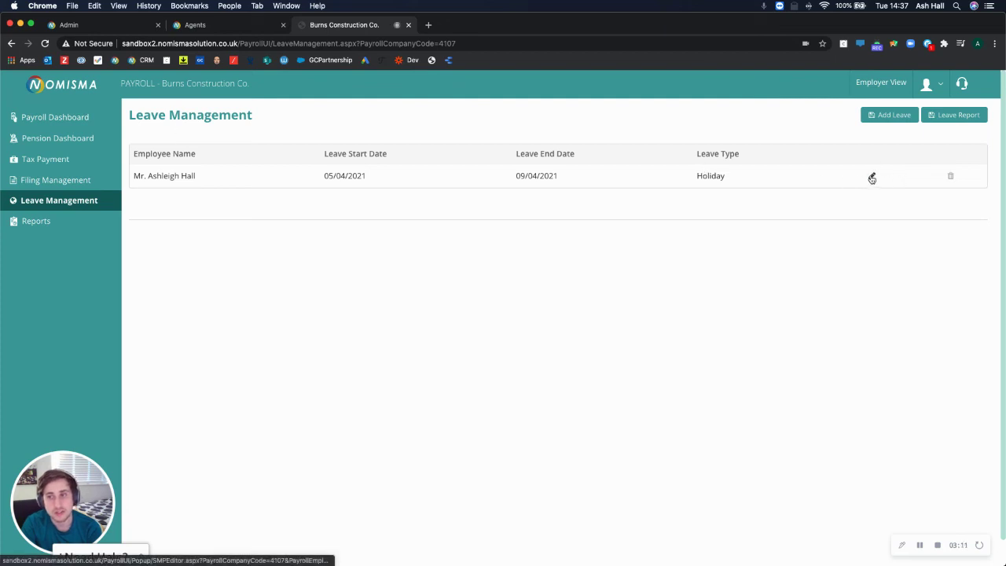
left_click(892, 114)
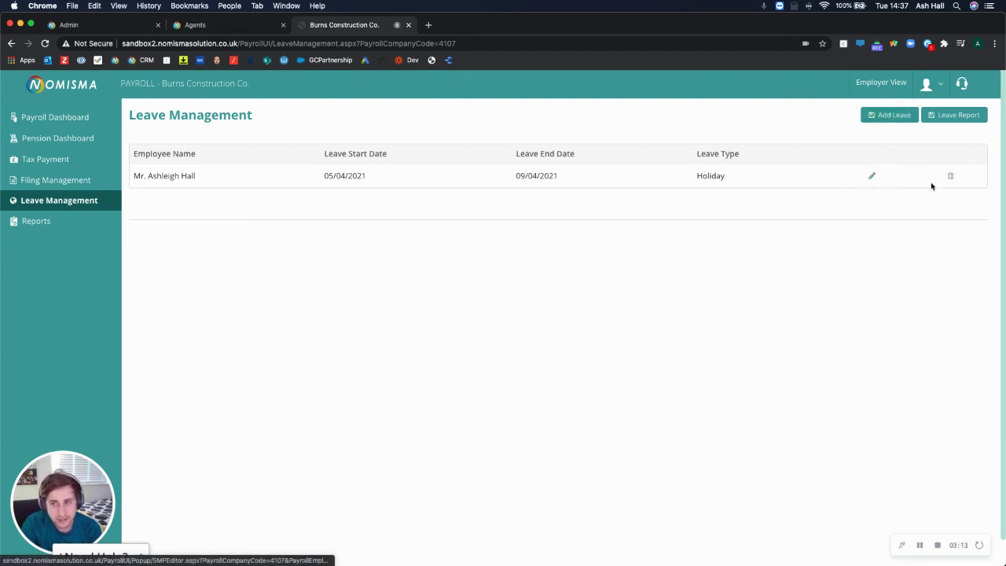